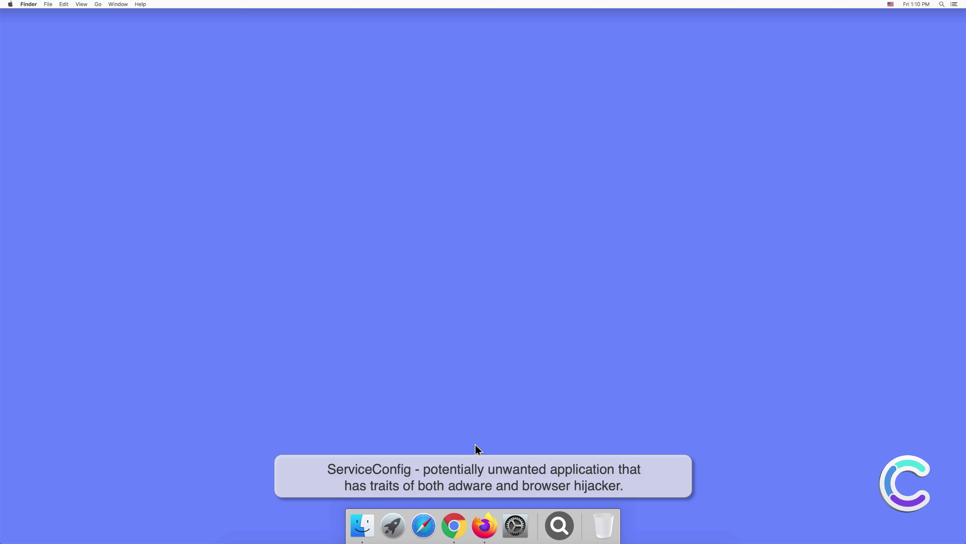
- Open a new Finder window showing the Applications folder, with ServiceConfig listed
{"action": "left_click", "coordinate": [368, 522]}
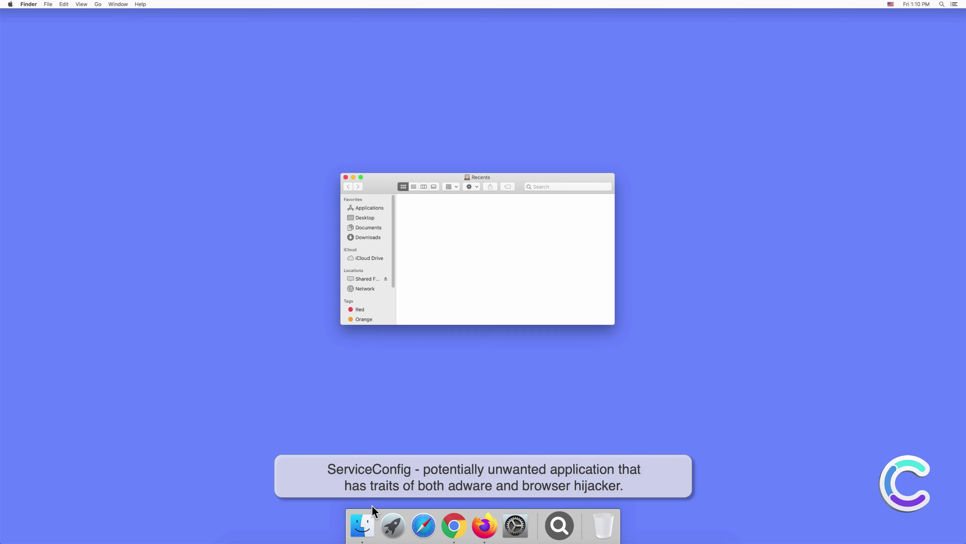
{"action": "left_click", "coordinate": [369, 207]}
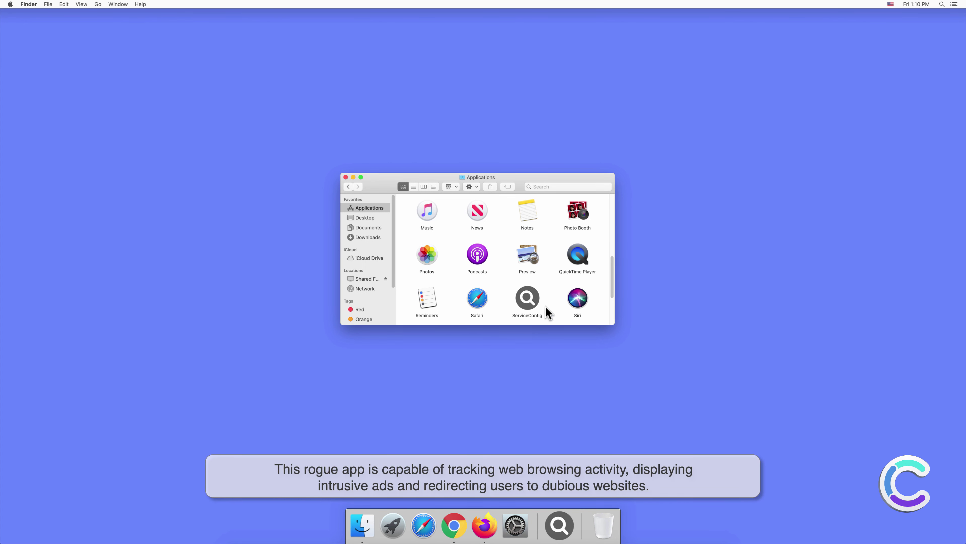
- Close the Applications window, launch Safari and view the ServiceConfig 1.0 extension in Preferences > Extensions
{"action": "left_click", "coordinate": [345, 178]}
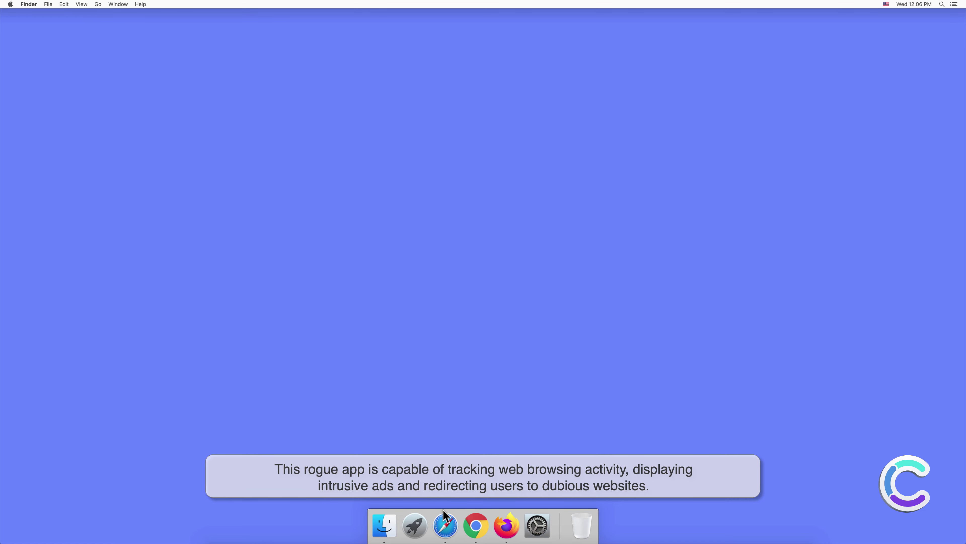
{"action": "left_click", "coordinate": [446, 525]}
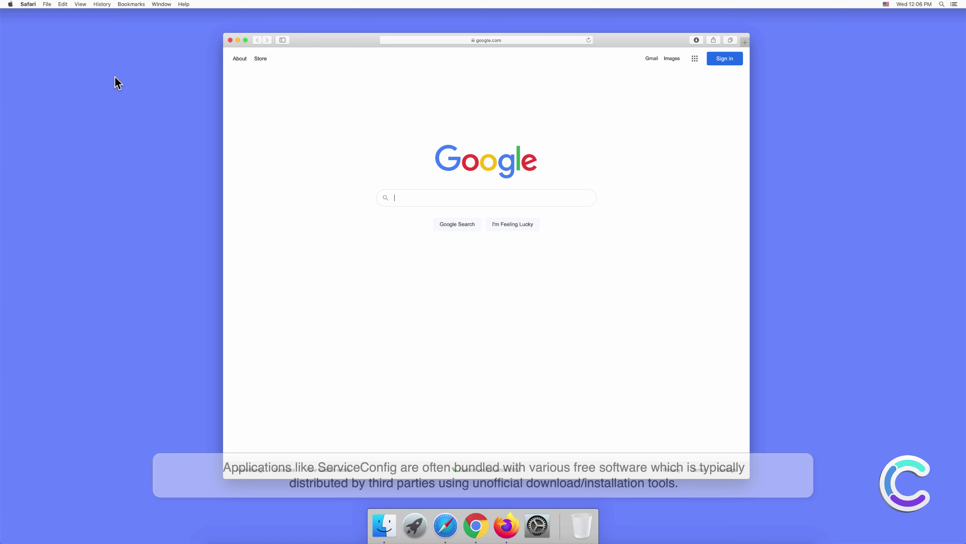
{"action": "left_click", "coordinate": [28, 5]}
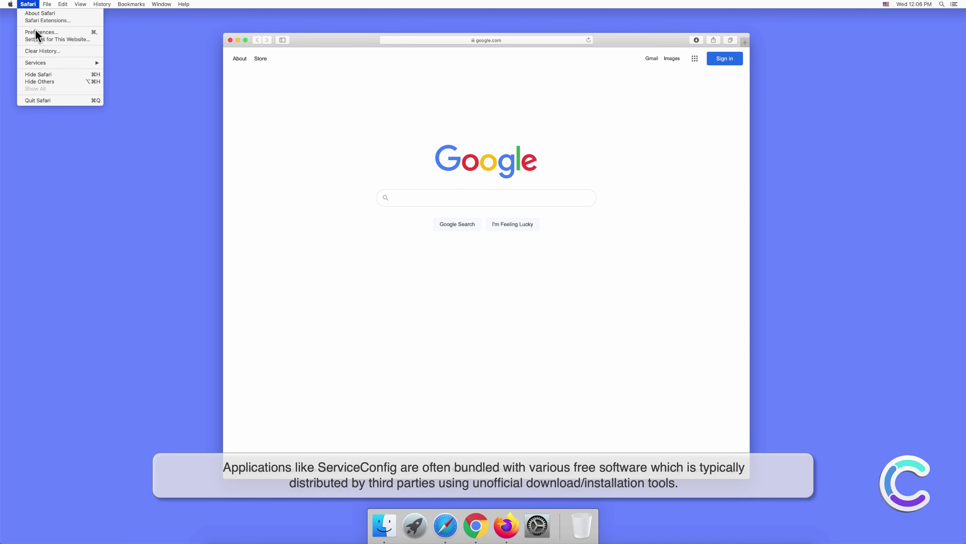
{"action": "left_click", "coordinate": [34, 31]}
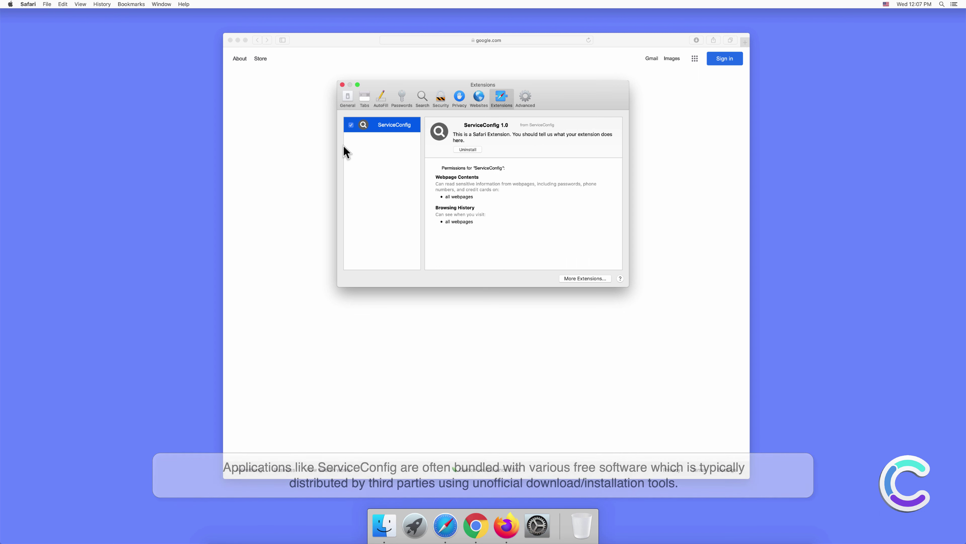
- Close the extensions settings and search Safari for 'search engine test'
{"action": "left_click", "coordinate": [342, 84]}
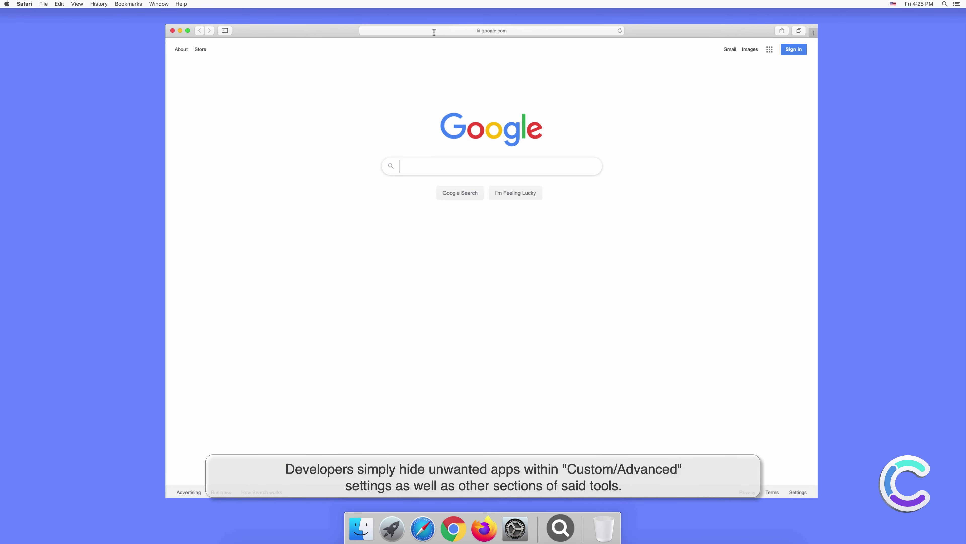
{"action": "left_click", "coordinate": [434, 30]}
{"action": "type", "text": "search e"}
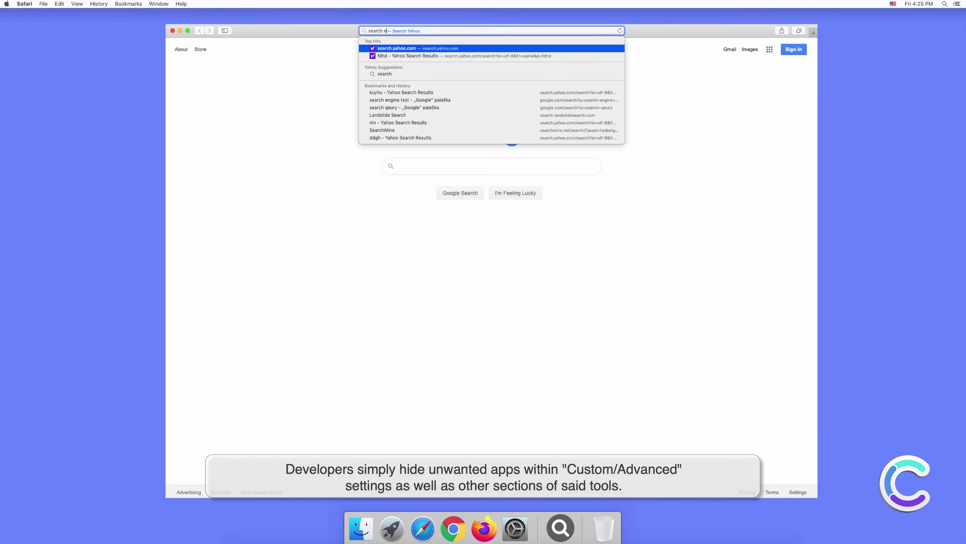
{"action": "type", "text": "ngine test"}
{"action": "key", "text": "Return"}
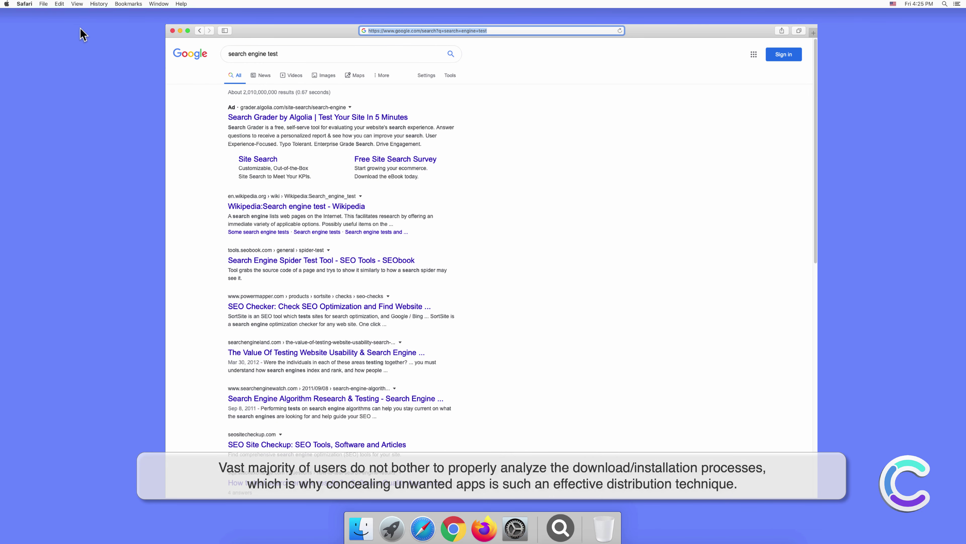
- Check the default search engine (Yahoo) in Safari's Search preferences, then close them
{"action": "left_click", "coordinate": [26, 5]}
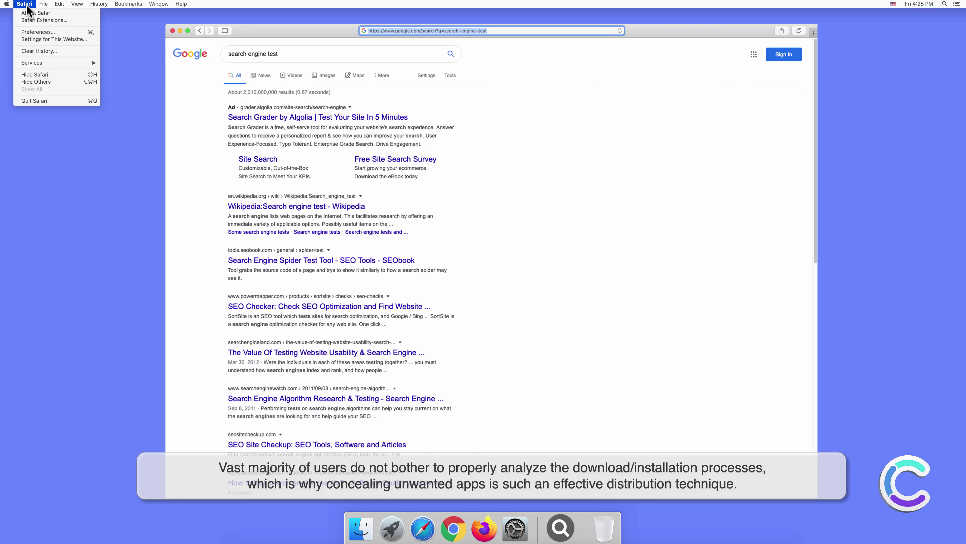
{"action": "left_click", "coordinate": [38, 32]}
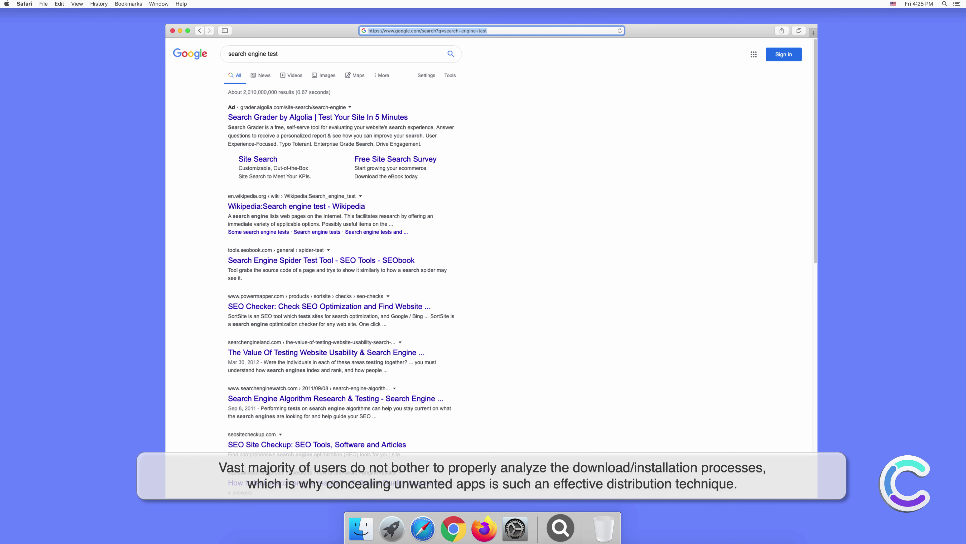
{"action": "left_click", "coordinate": [591, 194]}
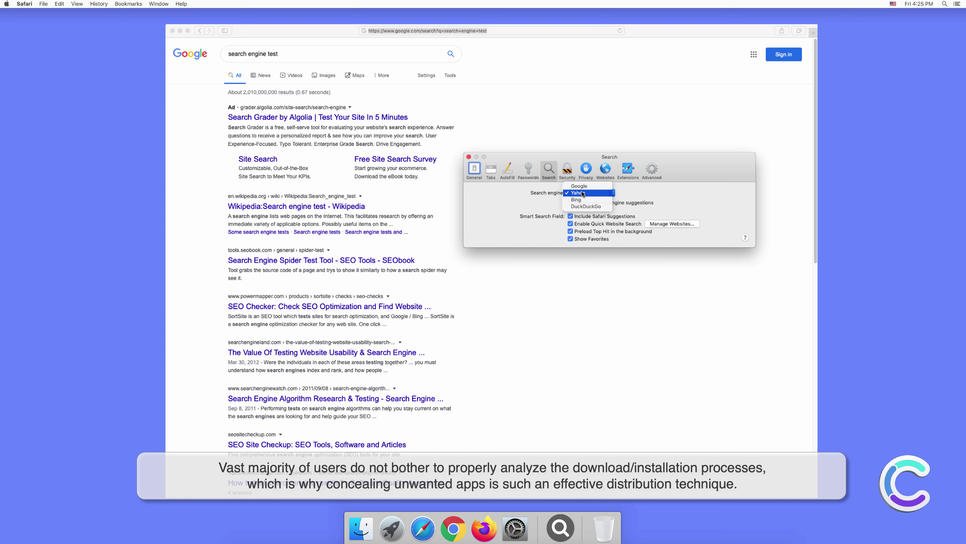
{"action": "left_click", "coordinate": [582, 194]}
{"action": "left_click", "coordinate": [469, 157]}
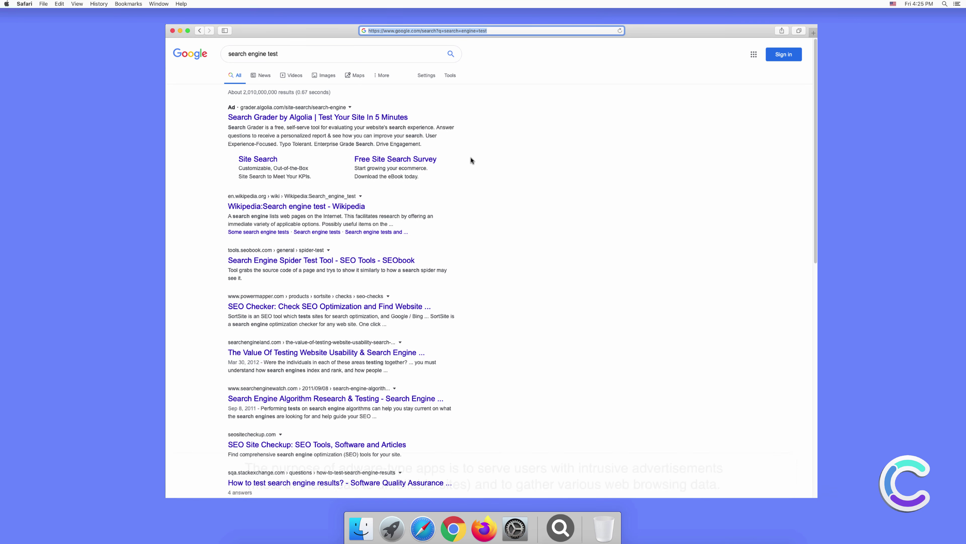
- In a new Safari tab, search for 'testing search engine'
{"action": "left_click", "coordinate": [813, 32]}
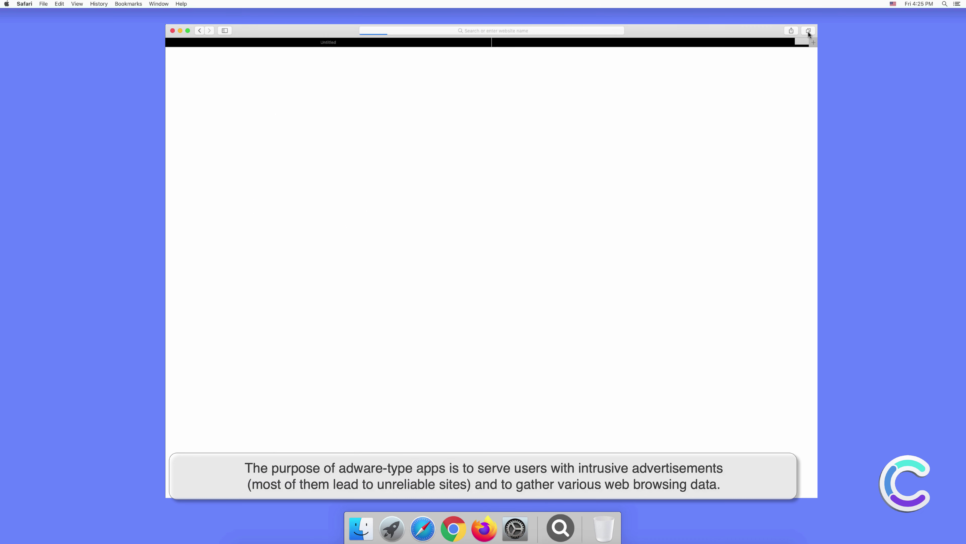
{"action": "left_click", "coordinate": [541, 29]}
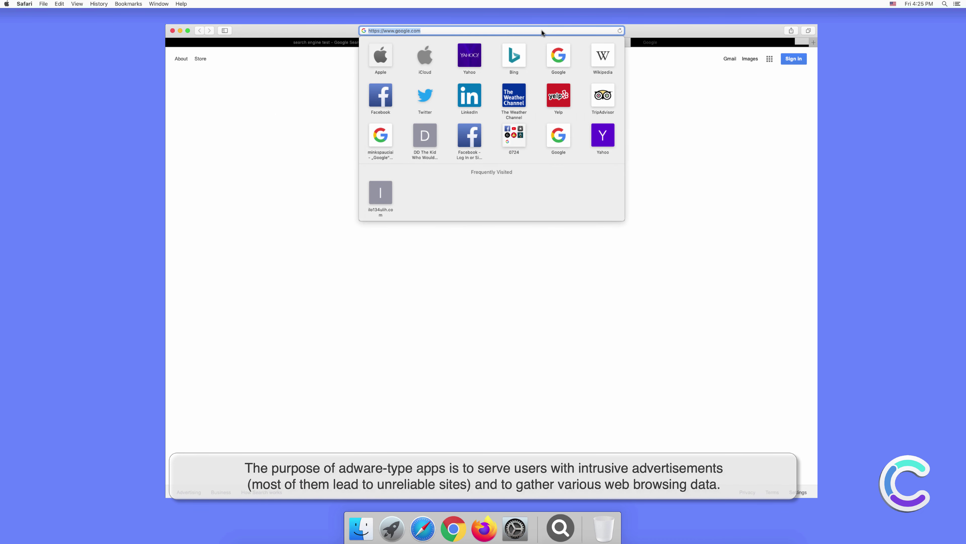
{"action": "type", "text": "testing"}
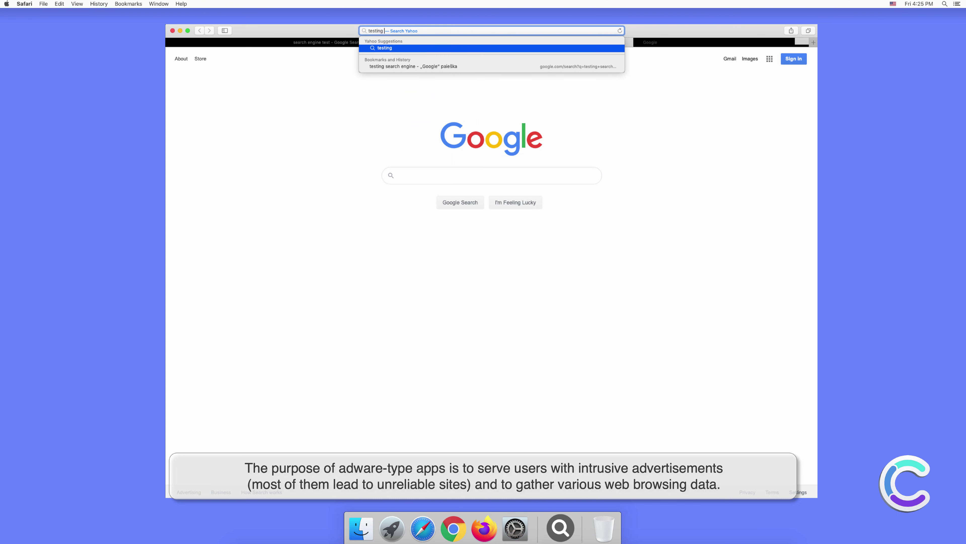
{"action": "type", "text": " search"}
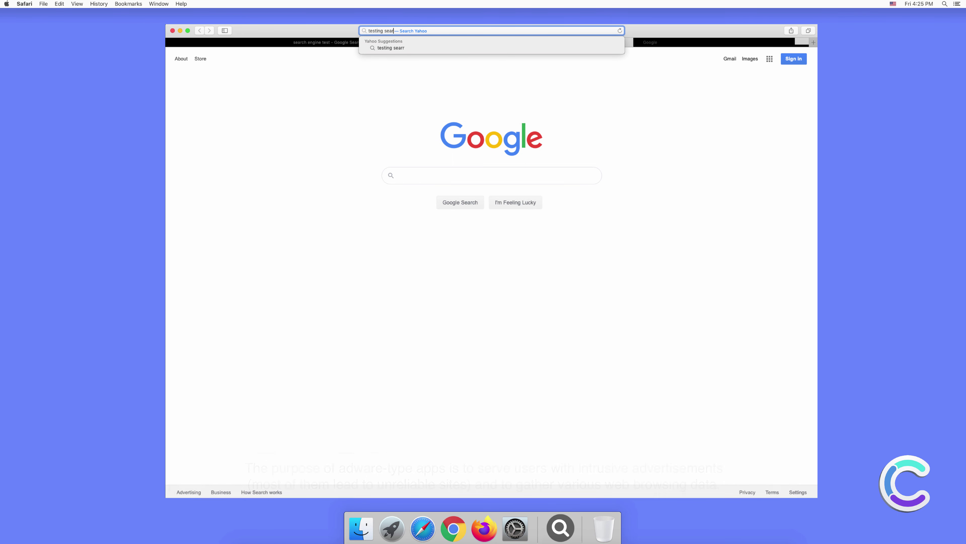
{"action": "type", "text": " engine"}
{"action": "key", "text": "Return"}
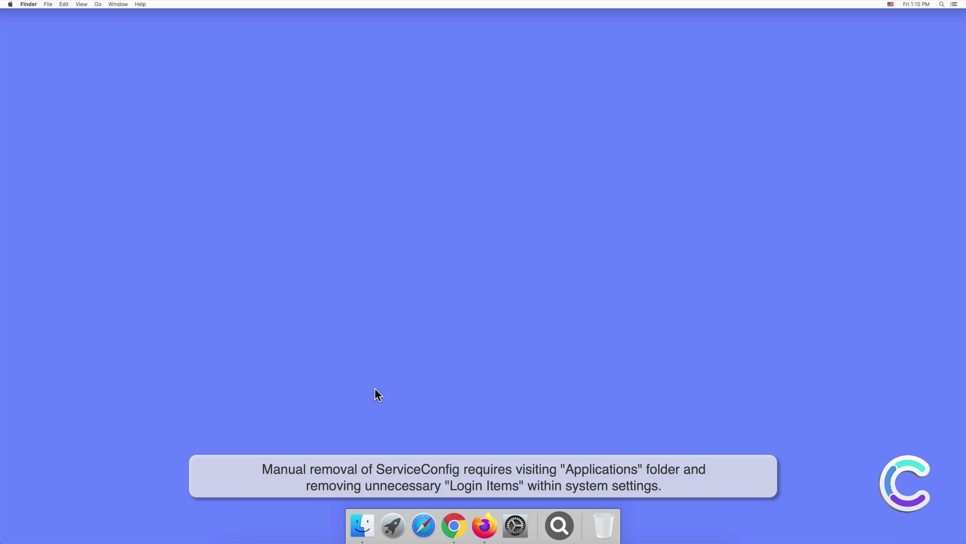
- Move ServiceConfig from Finder's Applications folder to the Trash
{"action": "left_click", "coordinate": [362, 524]}
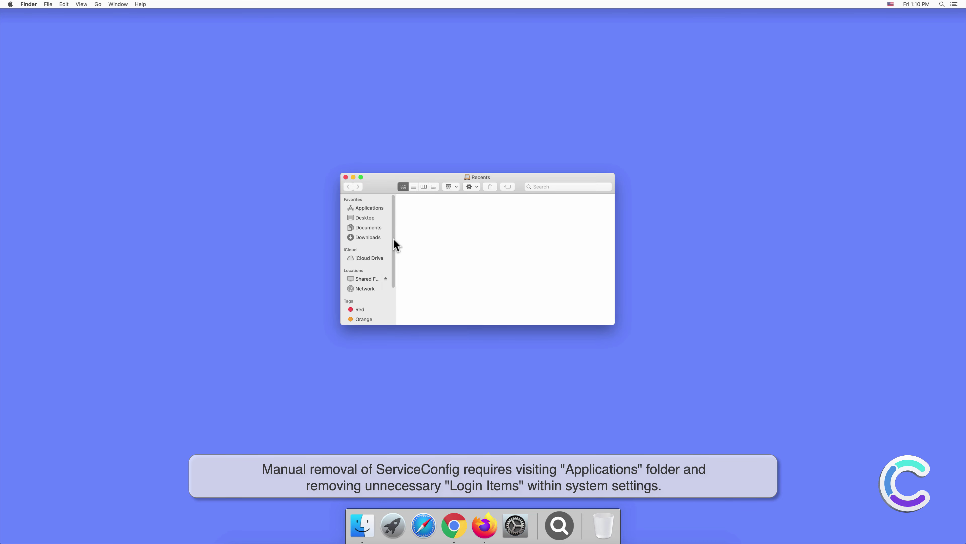
{"action": "left_click", "coordinate": [370, 208]}
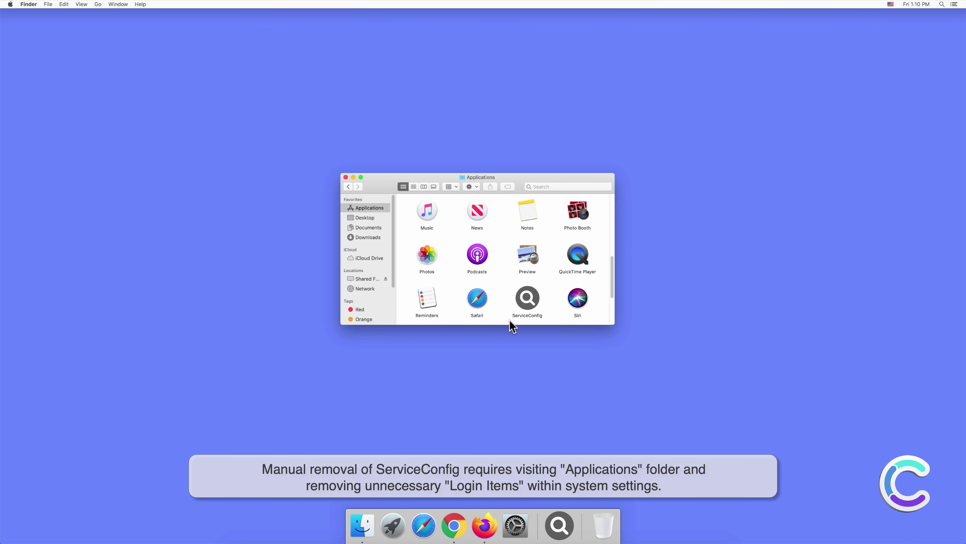
{"action": "right_click", "coordinate": [528, 296]}
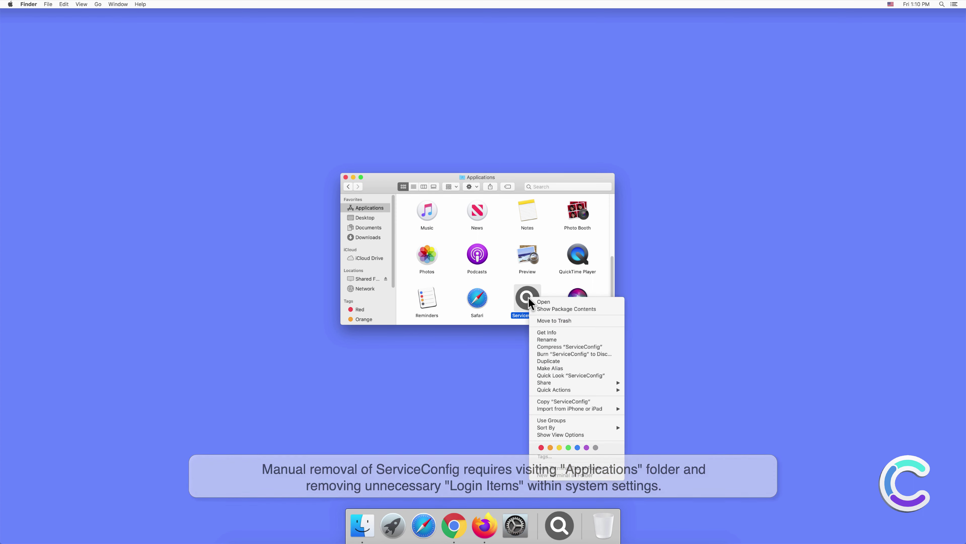
{"action": "left_click", "coordinate": [546, 320]}
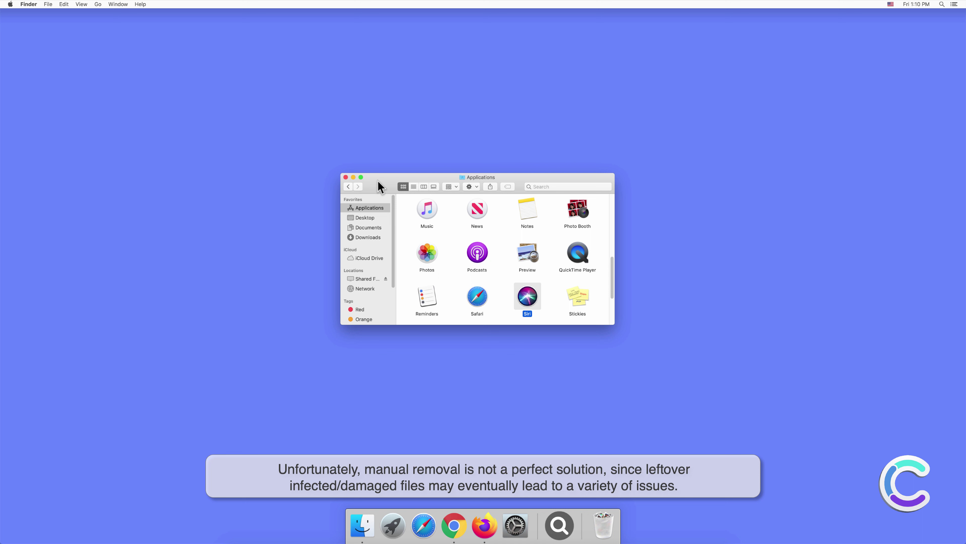
- Close the Applications window and check the Login Items tab in System Preferences' Users & Groups
{"action": "left_click", "coordinate": [346, 177]}
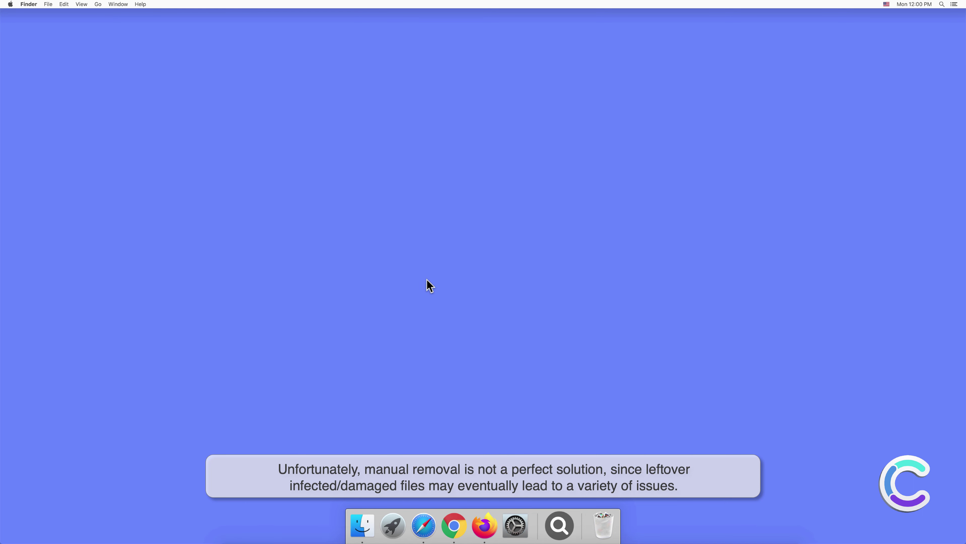
{"action": "left_click", "coordinate": [516, 524]}
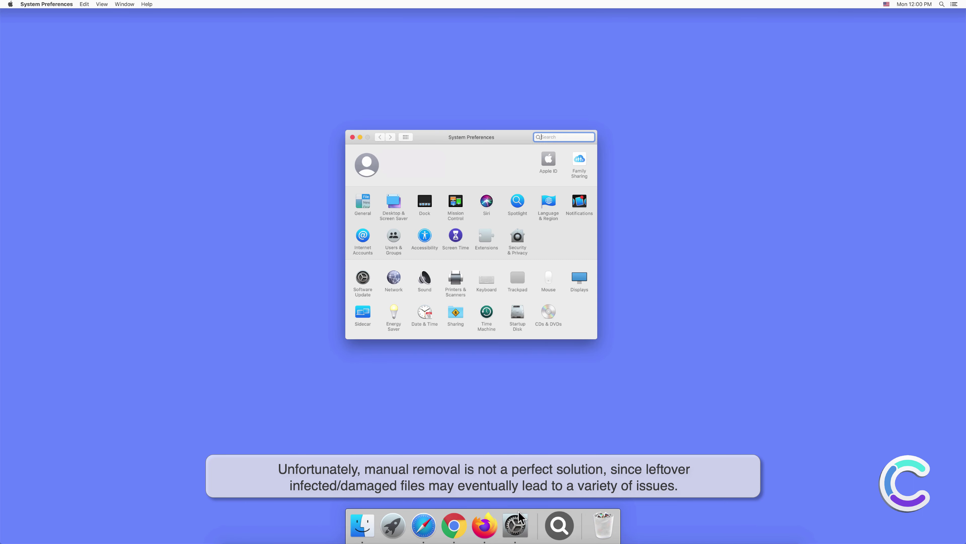
{"action": "left_click", "coordinate": [394, 236]}
{"action": "left_click", "coordinate": [519, 155]}
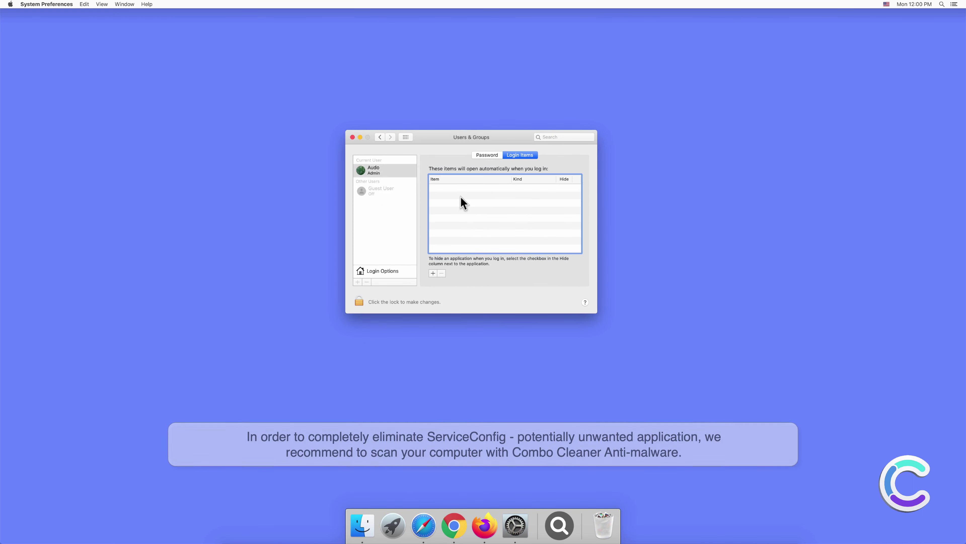
- Close System Preferences and remove the magnifier-icon app from the Dock via Options
{"action": "left_click", "coordinate": [352, 136]}
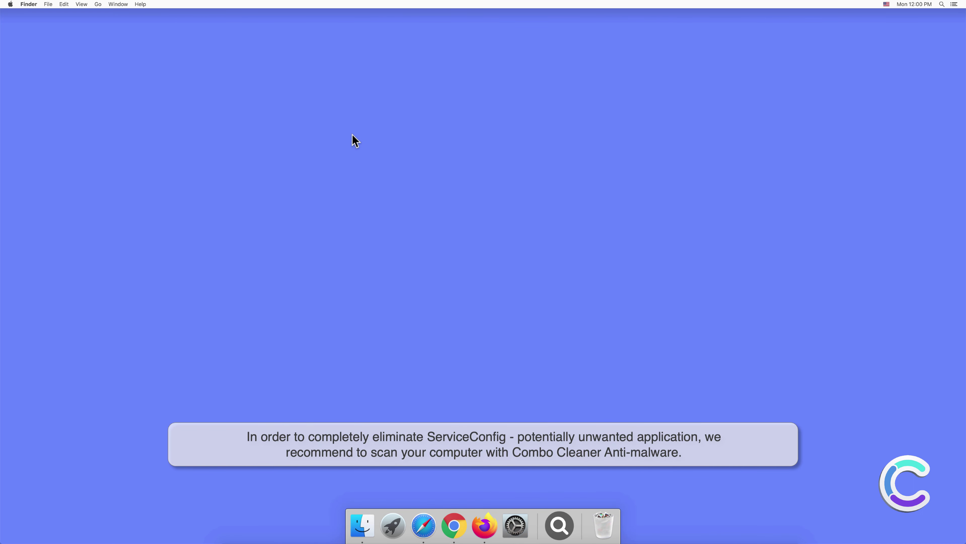
{"action": "right_click", "coordinate": [558, 514]}
{"action": "mouse_move", "coordinate": [581, 481]}
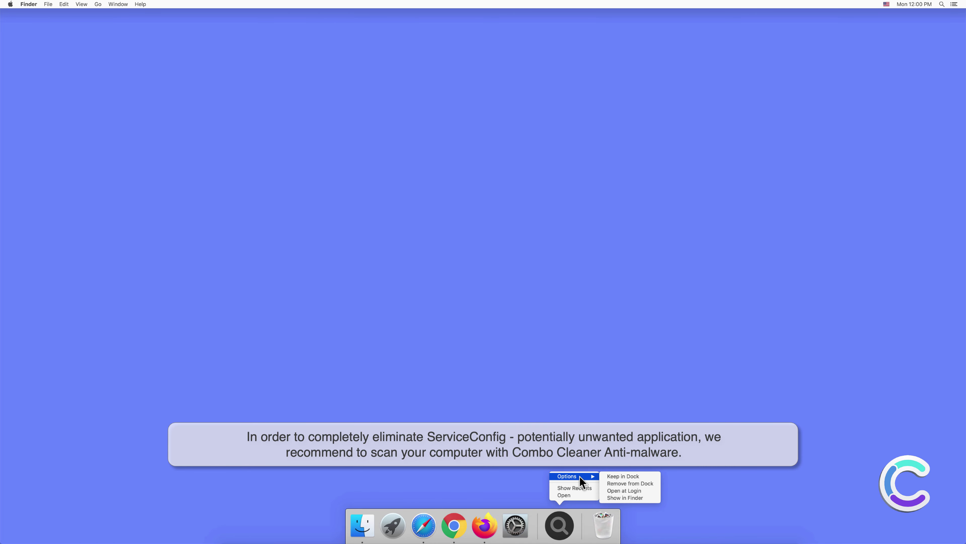
{"action": "left_click", "coordinate": [611, 483]}
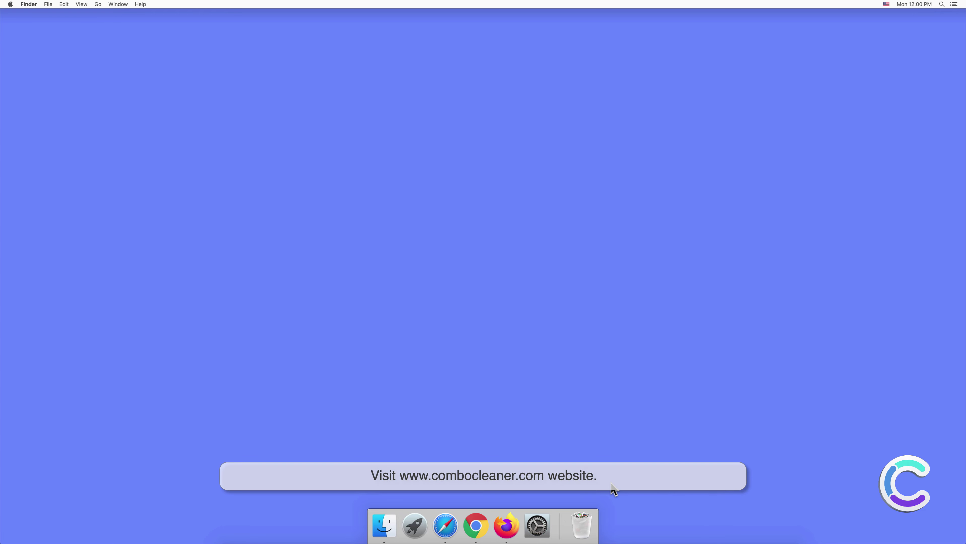
{"action": "left_click", "coordinate": [445, 526]}
{"action": "type", "text": "www"}
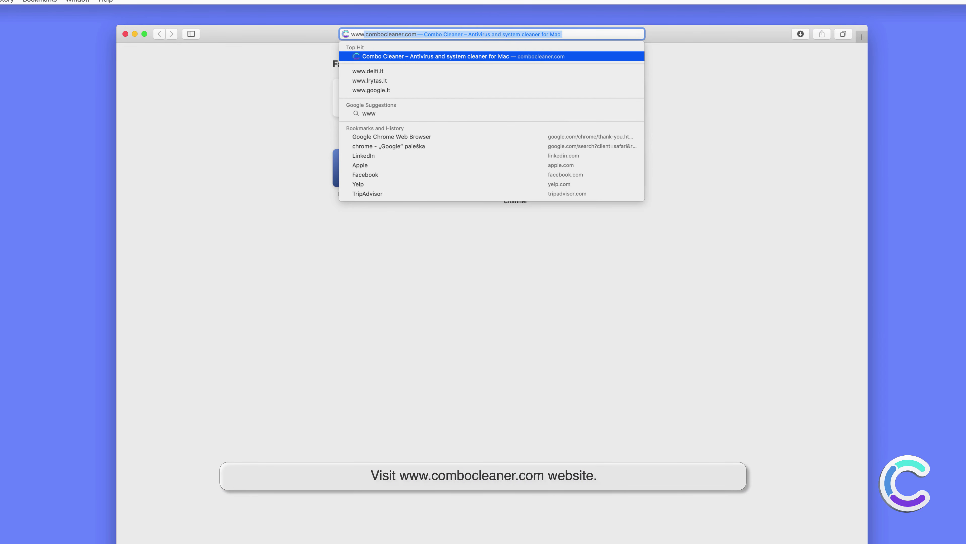
{"action": "type", "text": ".comboclea"}
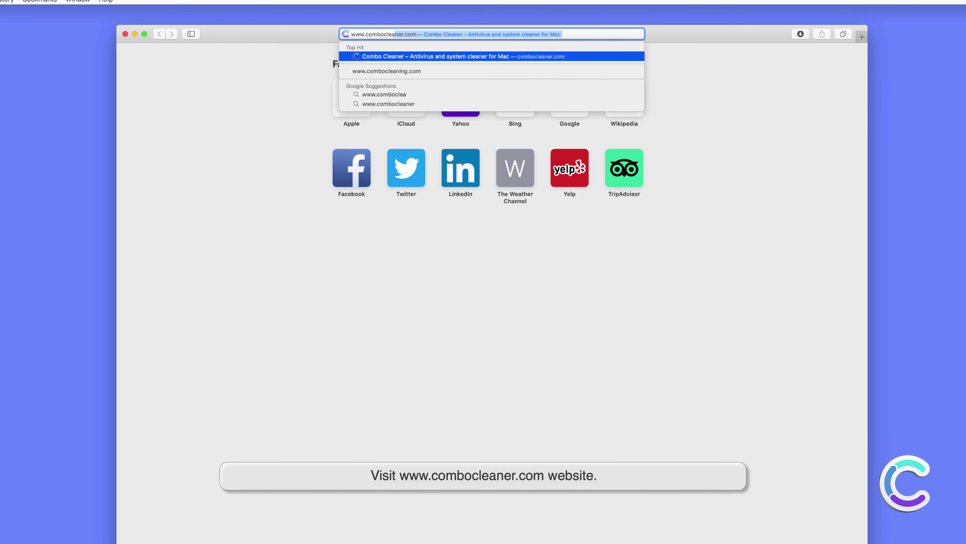
{"action": "type", "text": "ner.com"}
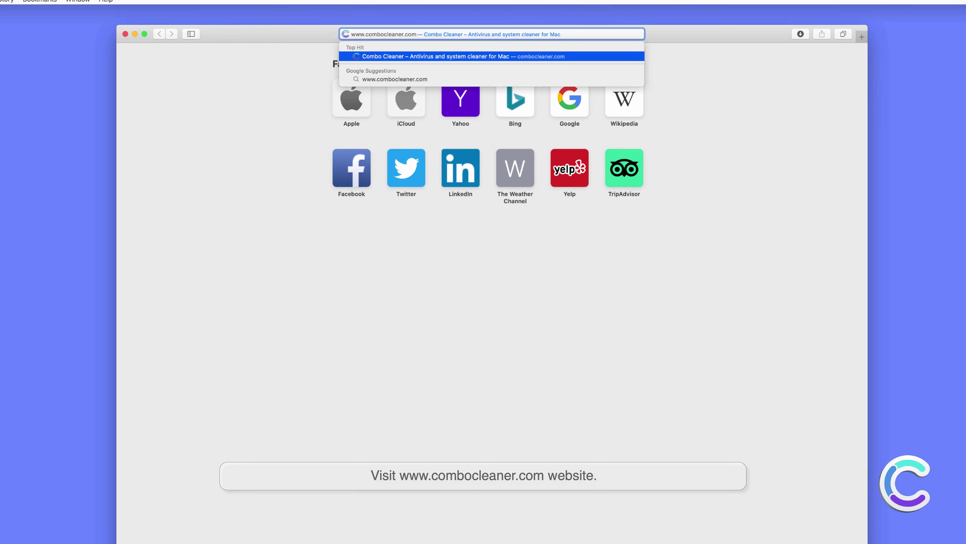
{"action": "key", "text": "Return"}
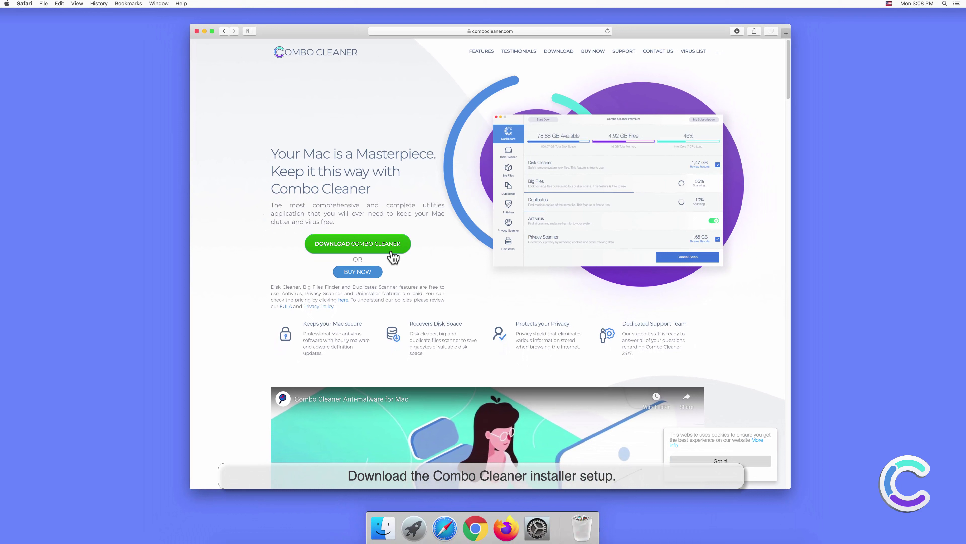
{"action": "left_click", "coordinate": [383, 305]}
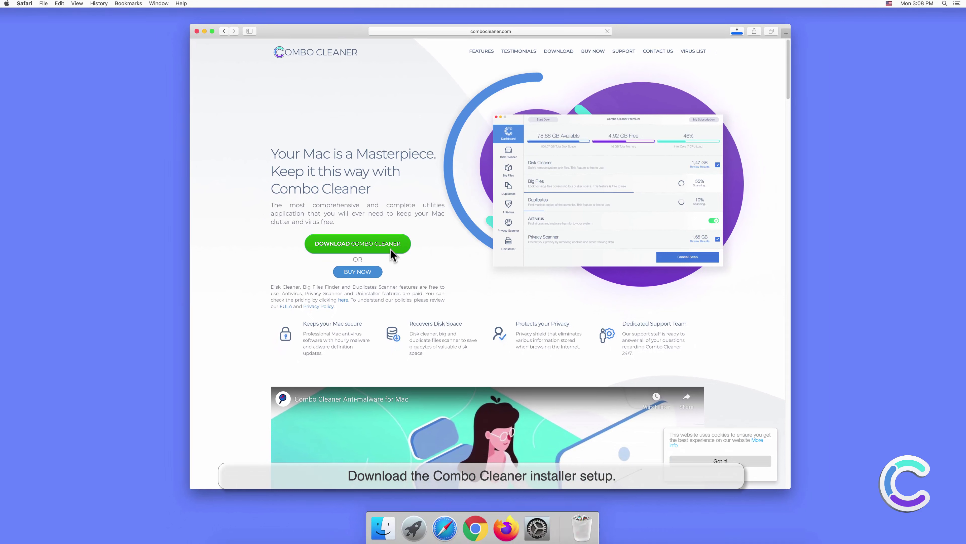
- Open combocleaner.dmg from Safari's downloads list
{"action": "left_click", "coordinate": [736, 32]}
{"action": "left_click", "coordinate": [730, 61]}
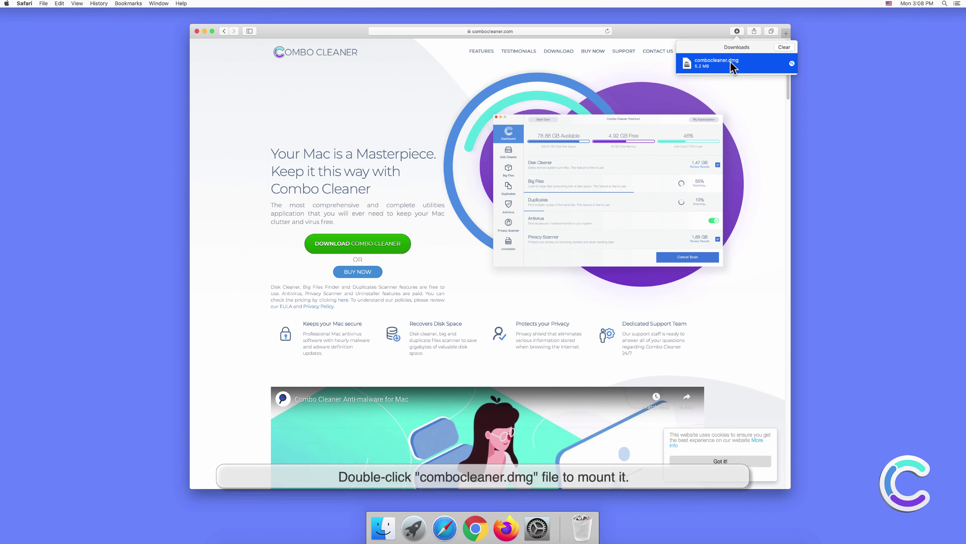
{"action": "double_click", "coordinate": [730, 61]}
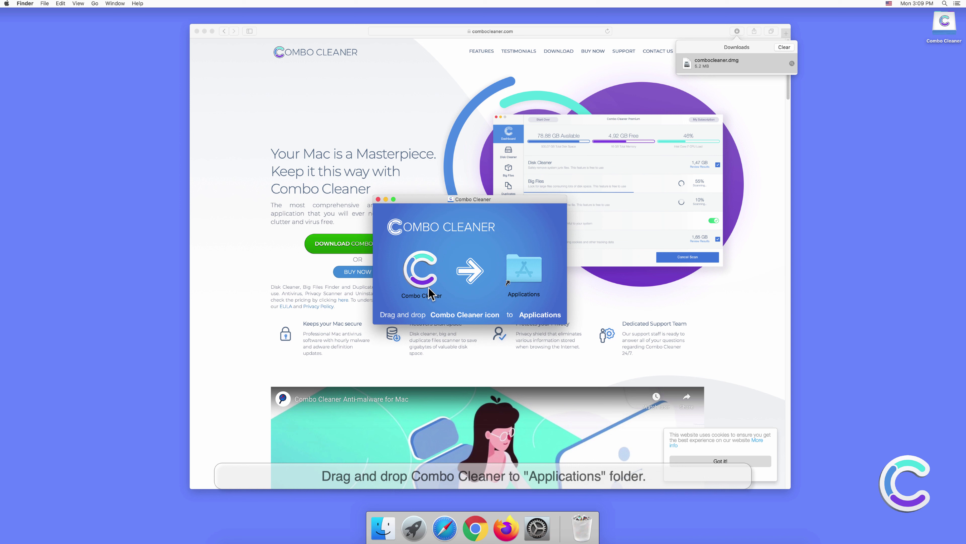
- Drag Combo Cleaner onto the Applications folder, then close the installer and Safari windows
{"action": "left_click", "coordinate": [416, 284]}
{"action": "left_click_drag", "start_coordinate": [429, 280], "coordinate": [520, 284]}
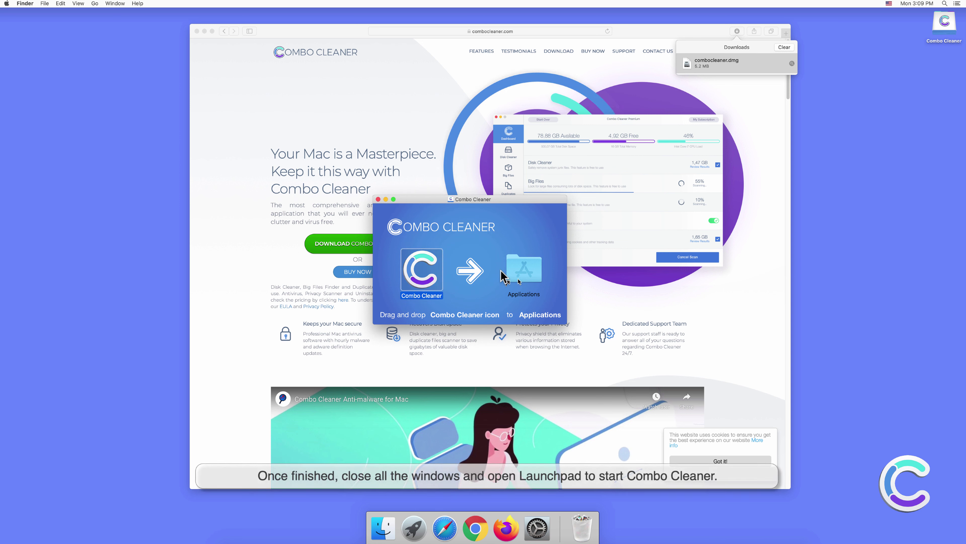
{"action": "left_click", "coordinate": [378, 199]}
{"action": "left_click", "coordinate": [203, 49]}
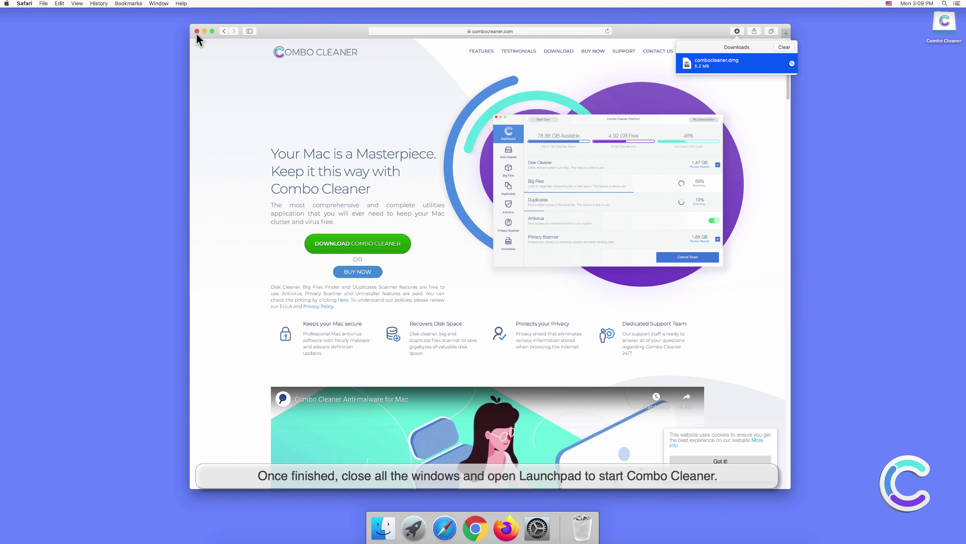
{"action": "left_click", "coordinate": [197, 31]}
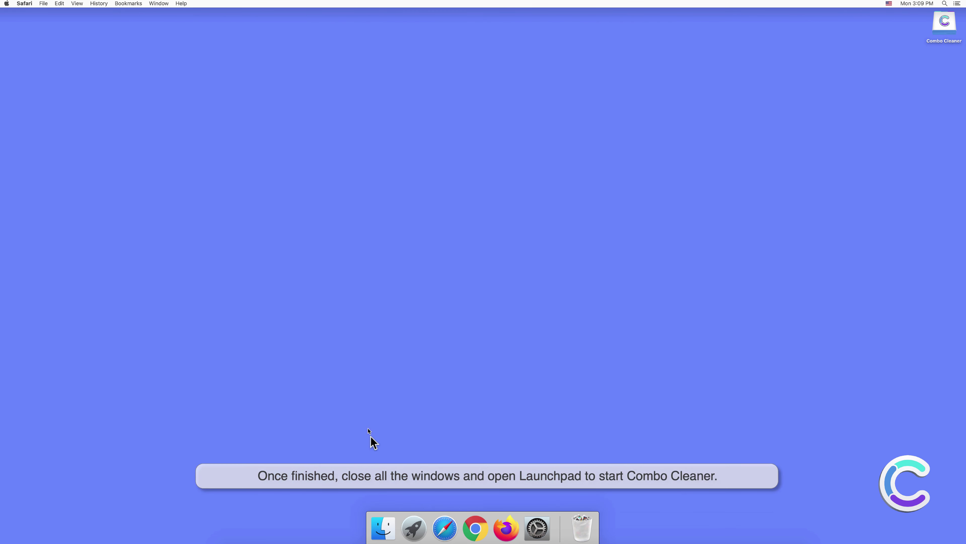
- Launch Combo Cleaner from Launchpad, bringing up the internet-download confirmation prompt
{"action": "left_click", "coordinate": [412, 523]}
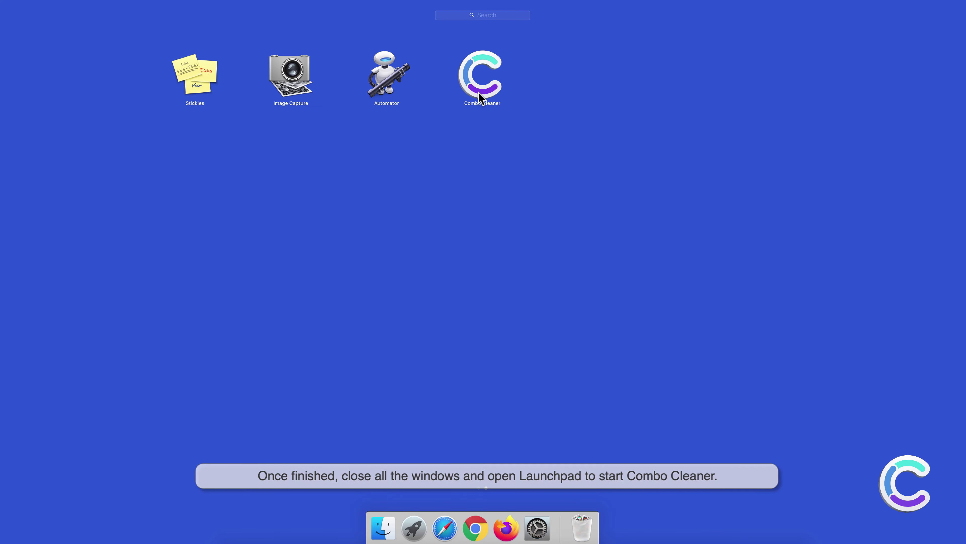
{"action": "left_click", "coordinate": [480, 76]}
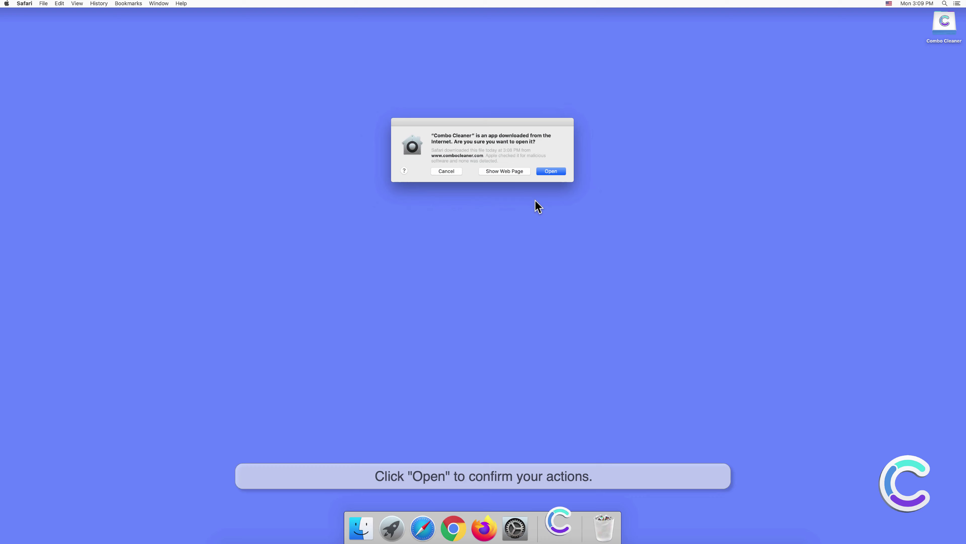
- Open the downloaded Combo Cleaner app and run an Antivirus Full Scan of the disk
{"action": "left_click", "coordinate": [555, 171]}
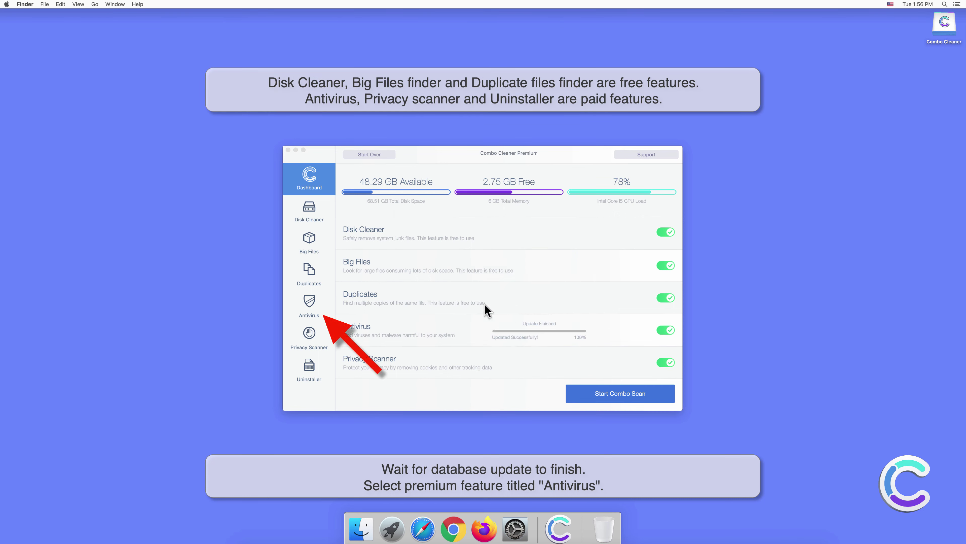
{"action": "left_click", "coordinate": [311, 302]}
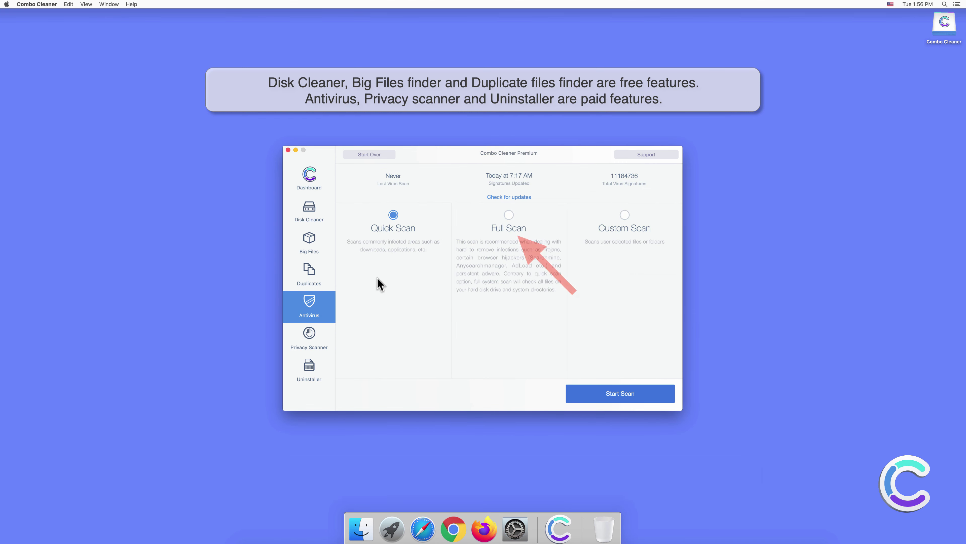
{"action": "left_click", "coordinate": [508, 215]}
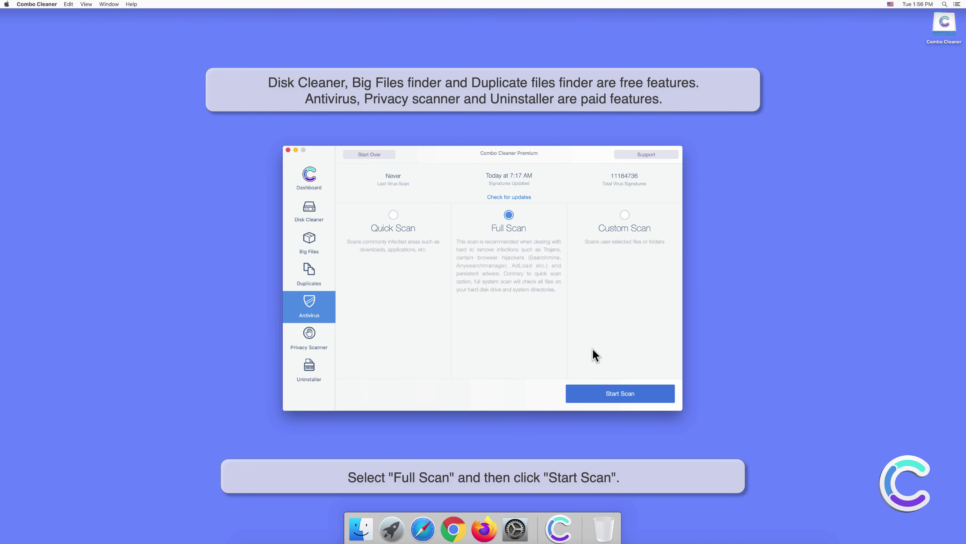
{"action": "left_click", "coordinate": [625, 395]}
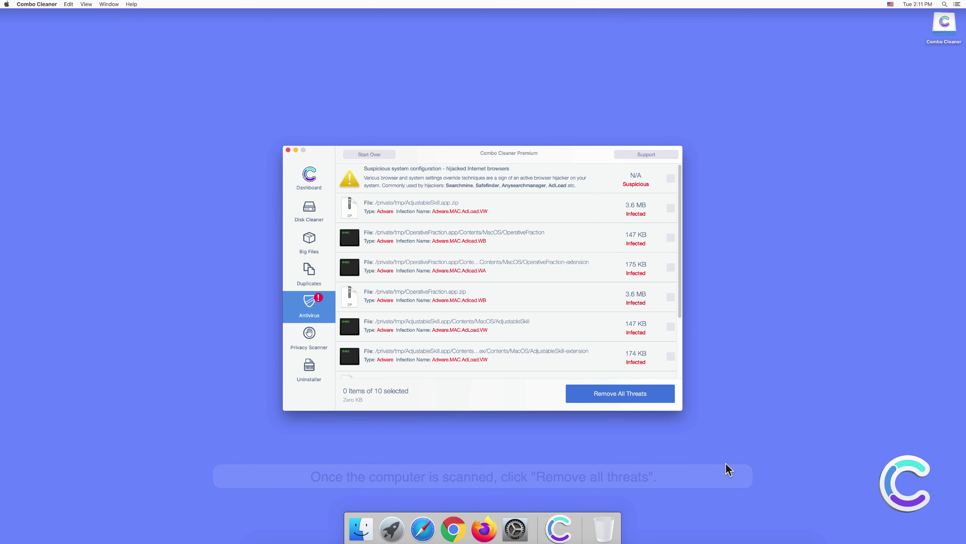
- Remove all detected threats, authenticating the system configuration removal with the administrator password
{"action": "left_click", "coordinate": [632, 399]}
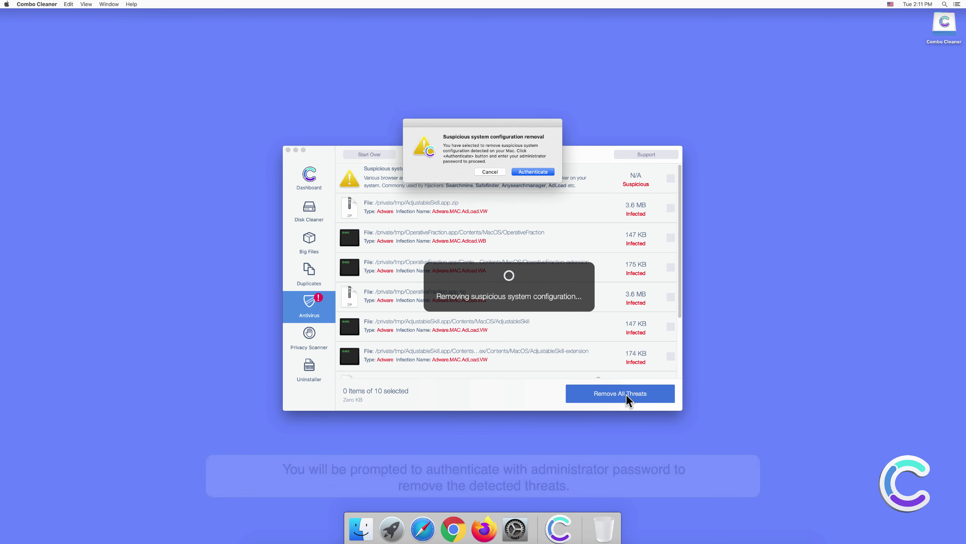
{"action": "left_click", "coordinate": [535, 172]}
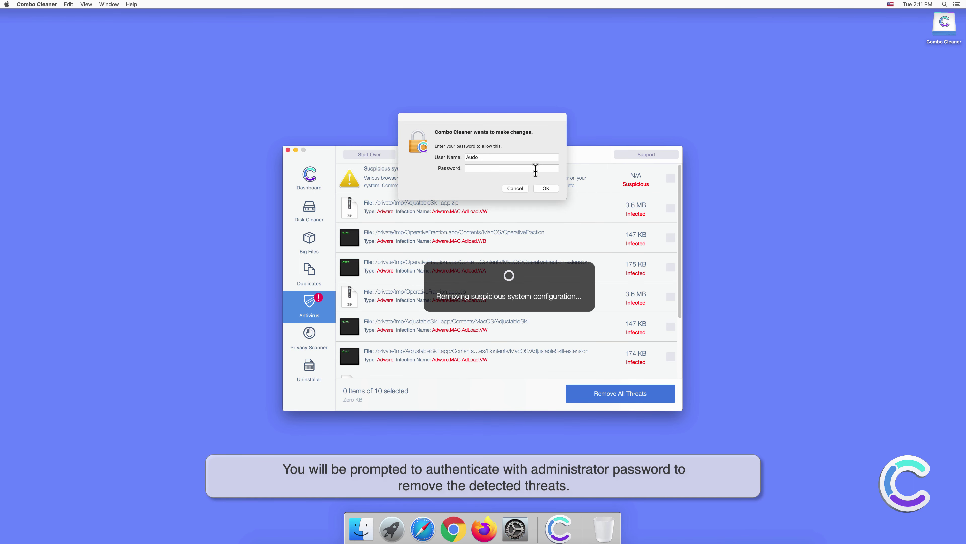
{"action": "type", "text": "•••"}
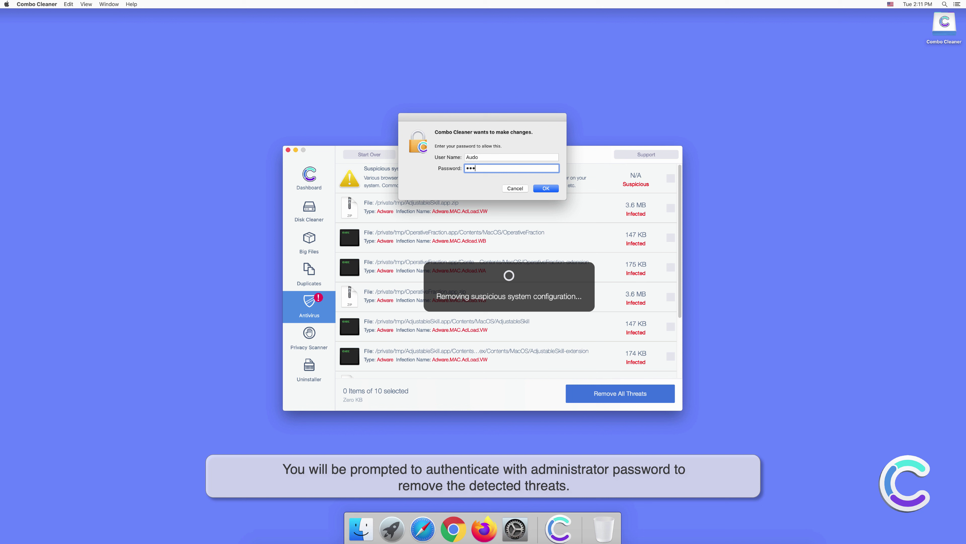
{"action": "type", "text": "•••"}
{"action": "left_click", "coordinate": [544, 189]}
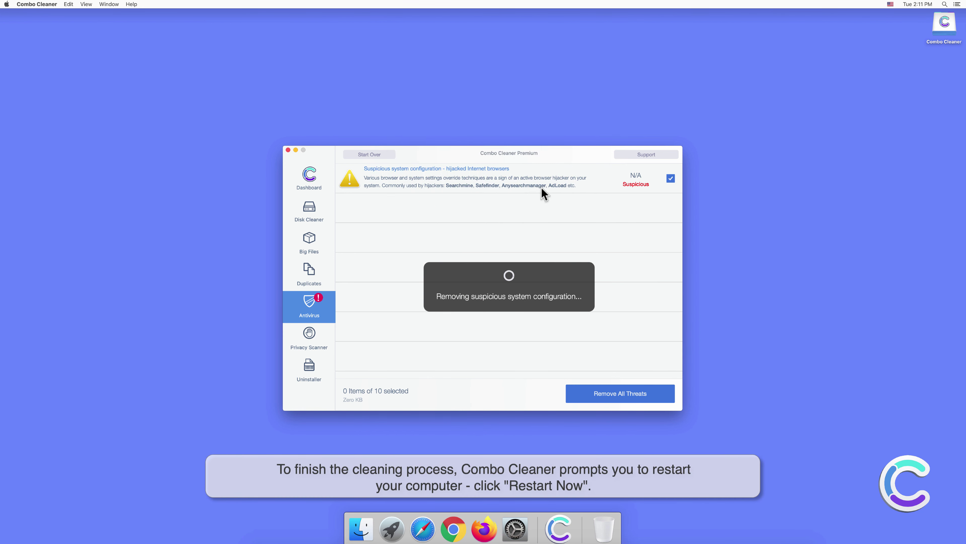
- Choose Restart Now in Combo Cleaner's prompt to complete the threat cleanup
{"action": "left_click", "coordinate": [540, 169]}
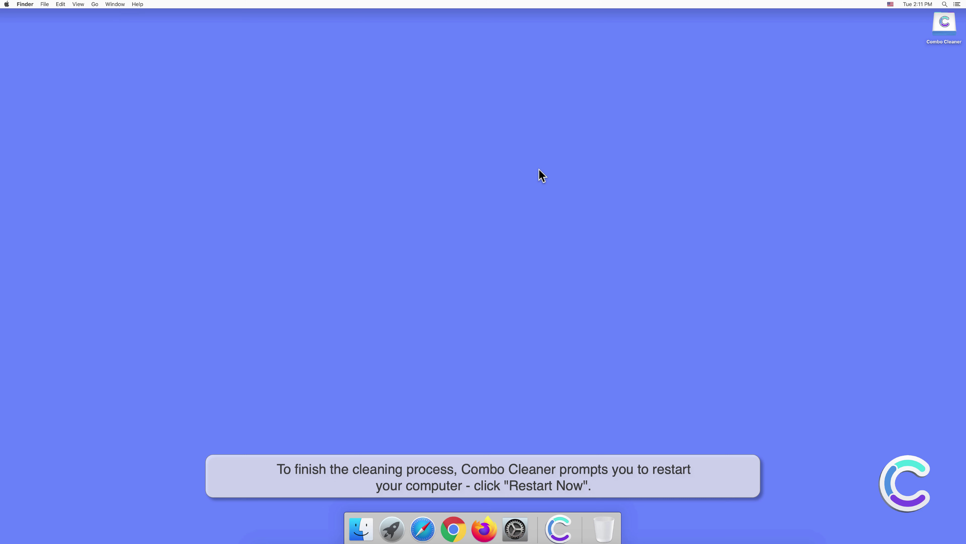